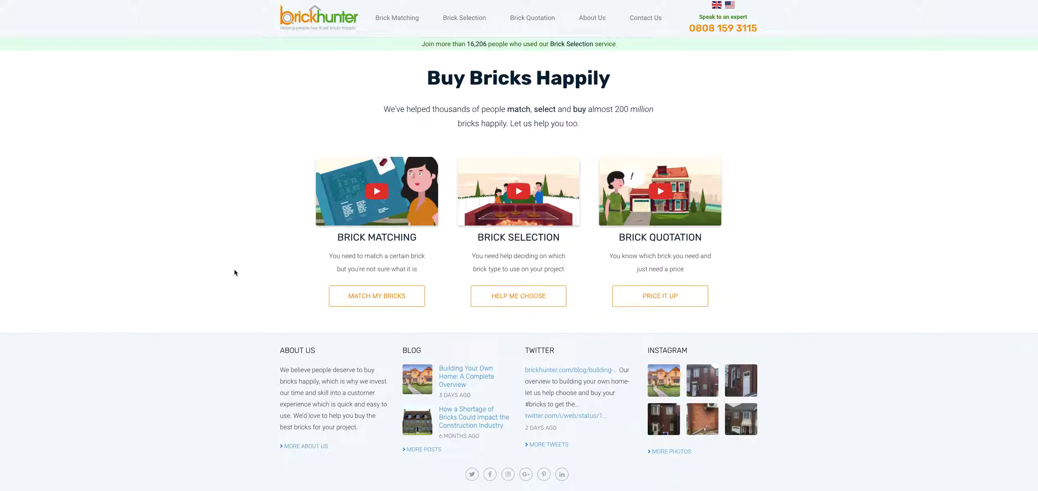
Go from the homepage footer's Supplier Sign Up / Login to the Login to Seller Area page.
scroll(251, 289, down, 2)
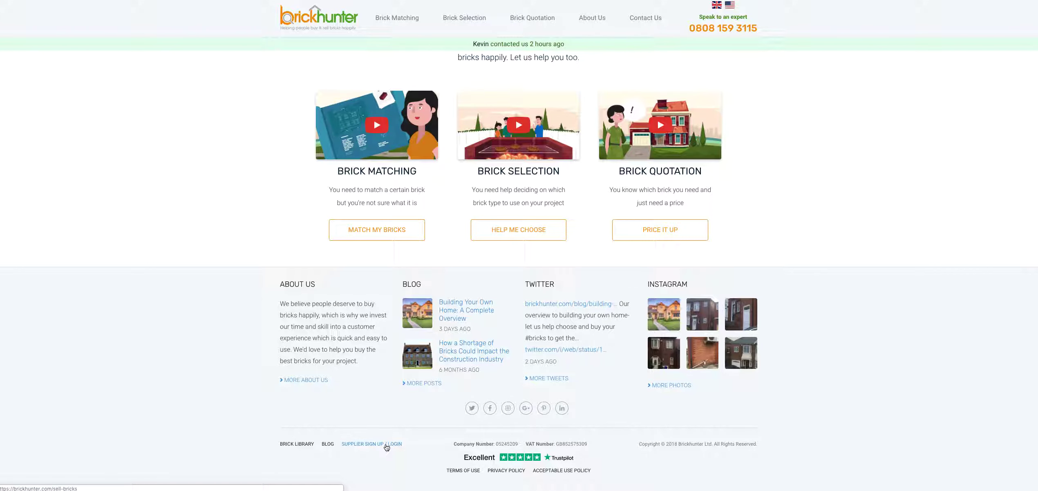
click(359, 447)
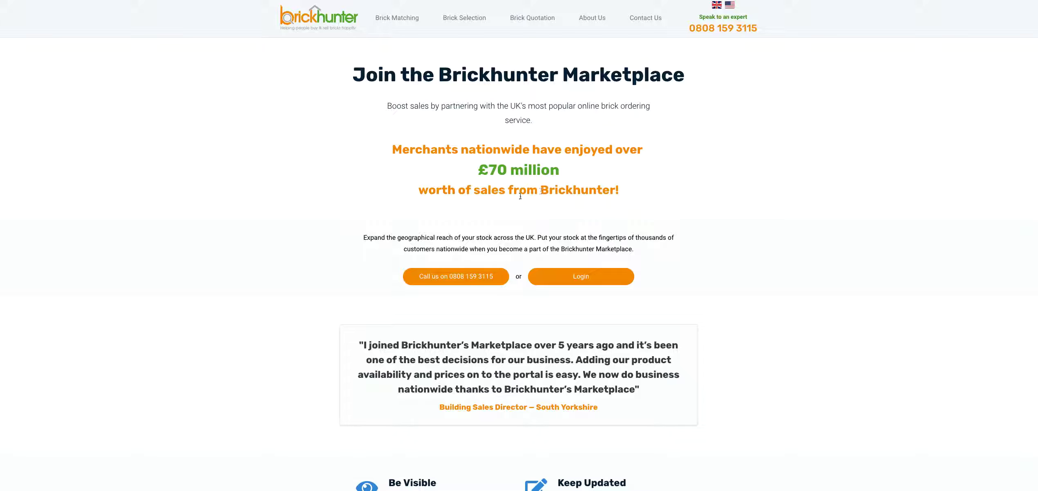
click(583, 281)
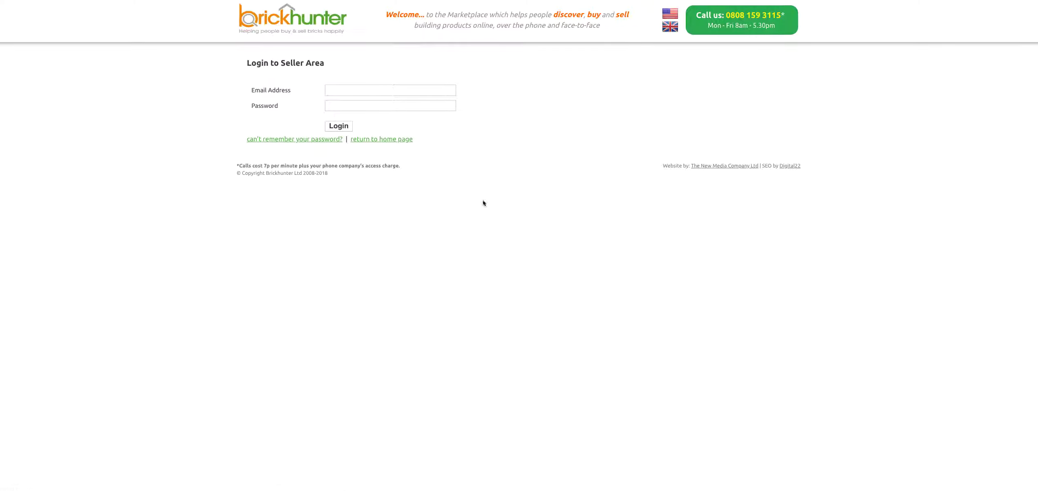
Sign in with the supplier account e-mail and password to reach the Stock Member Dashboard.
click(386, 90)
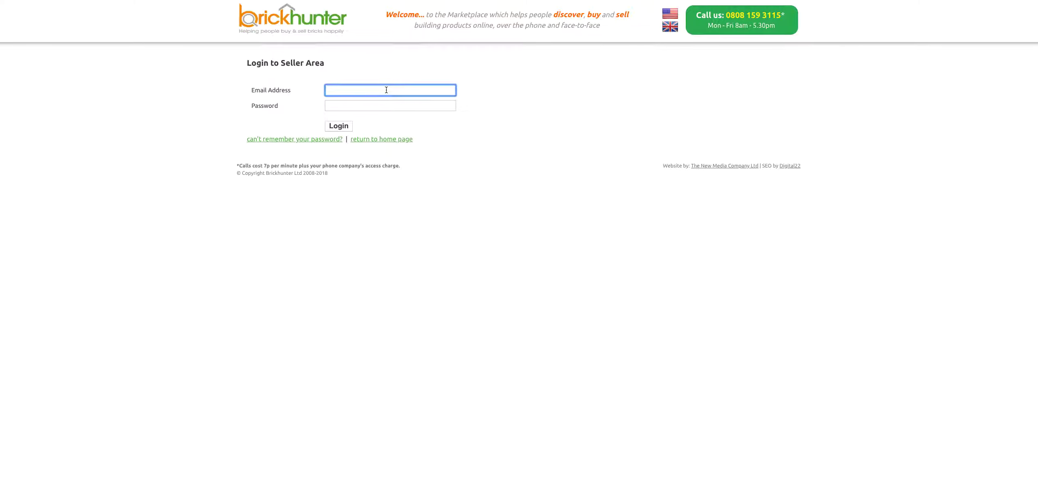
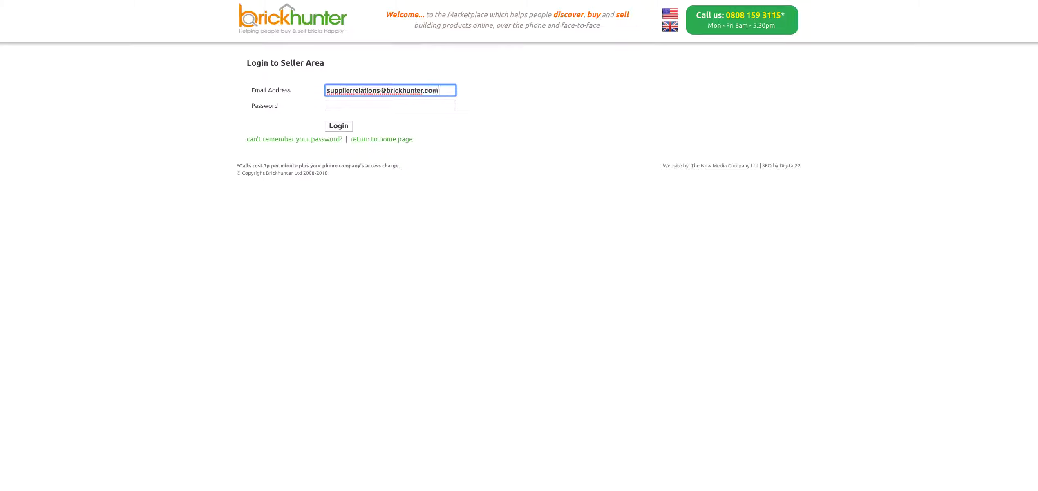
click(390, 105)
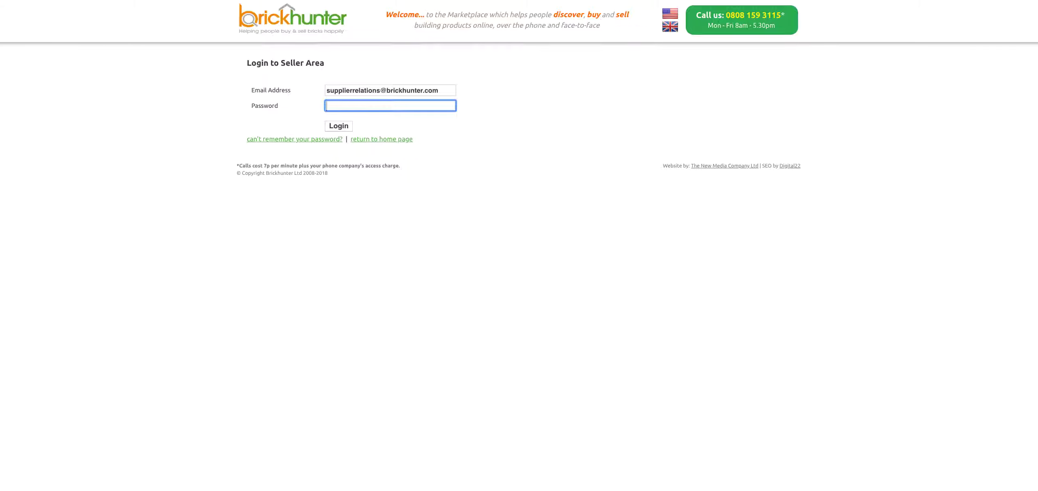
text(••••••••)
click(337, 128)
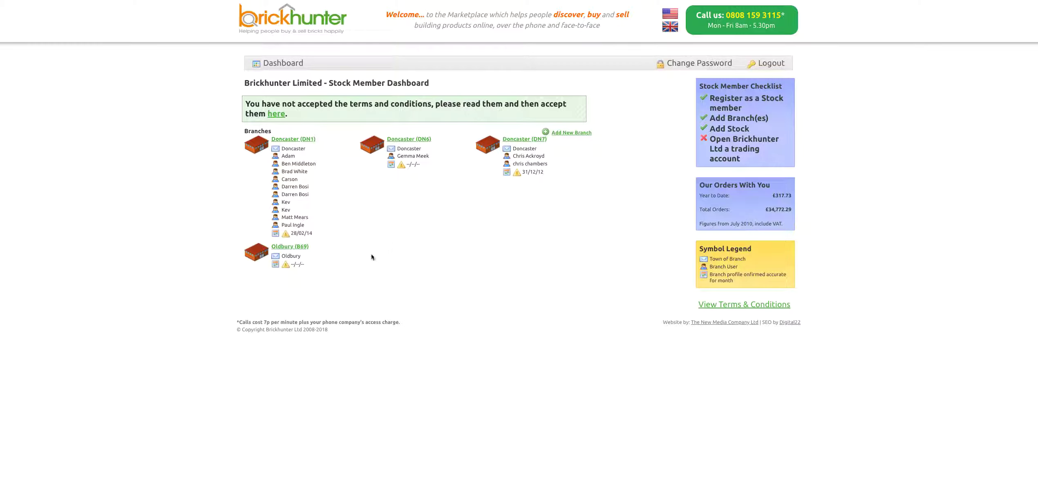
Open the Doncaster (DN6) branch page from the dashboard.
click(411, 139)
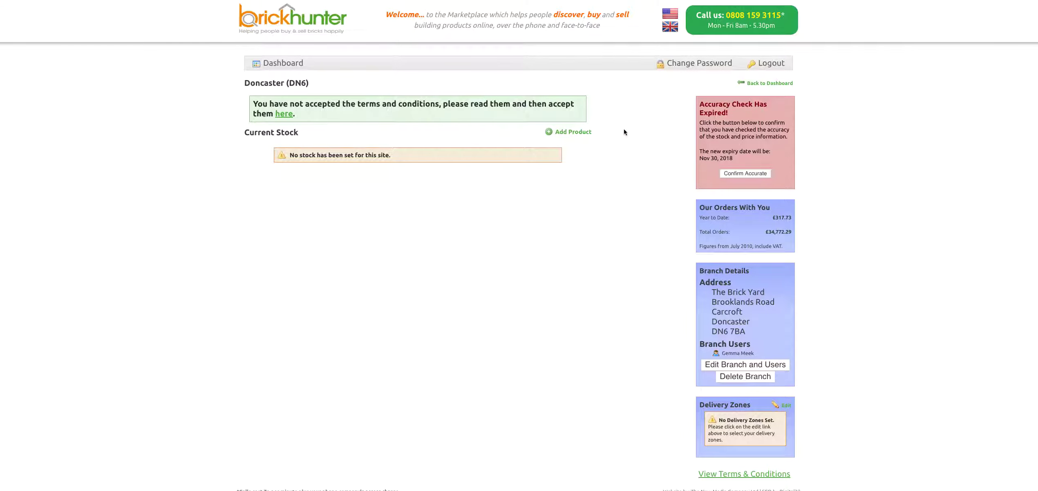
Start adding a Best Brick product and search brick names for 'Nottingham red'.
click(573, 133)
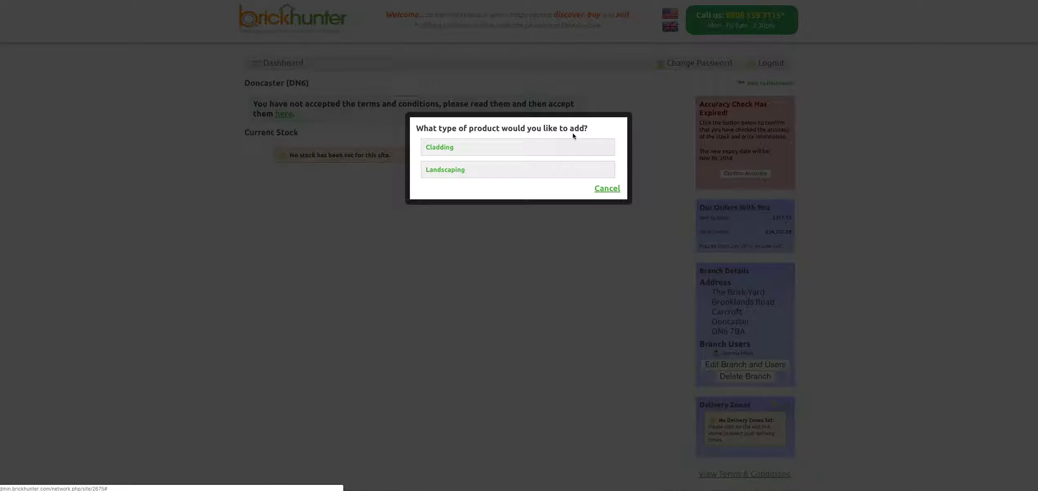
click(472, 154)
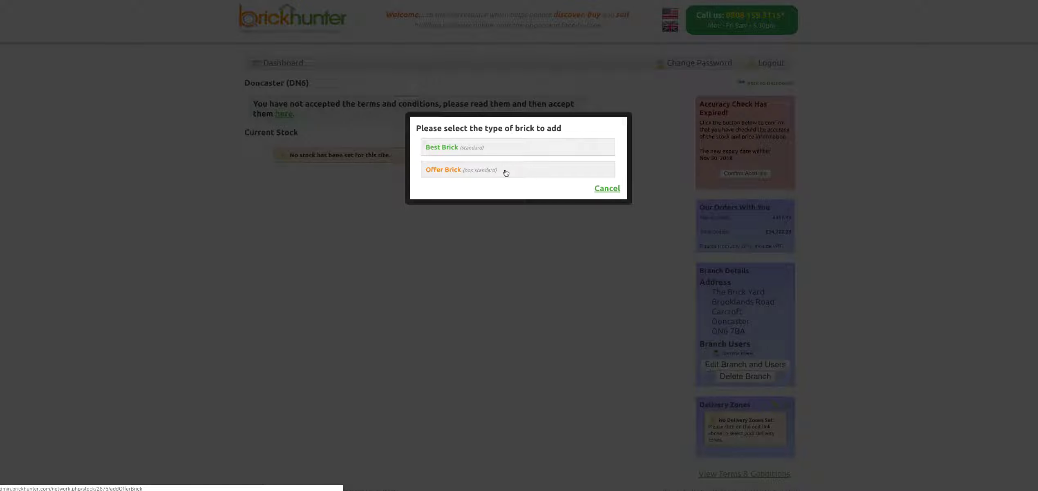
click(494, 150)
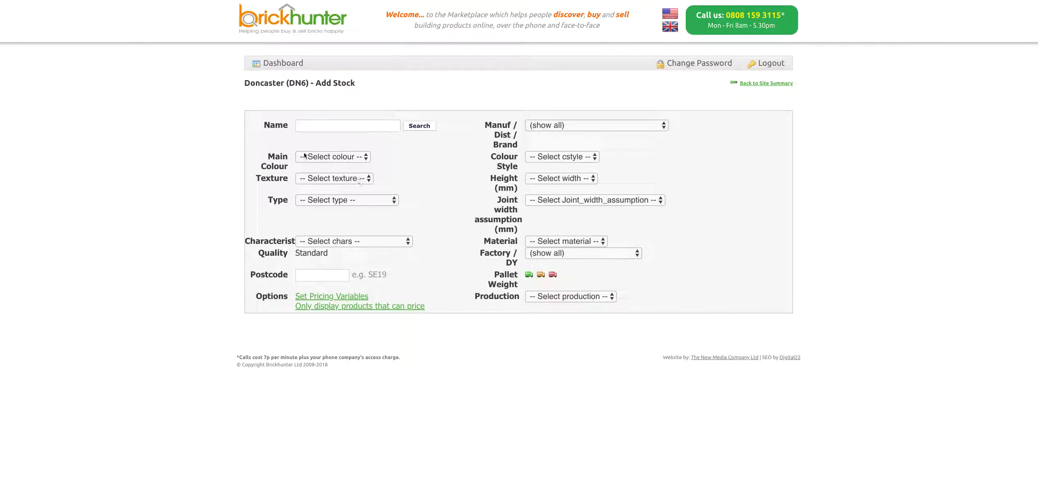
click(317, 129)
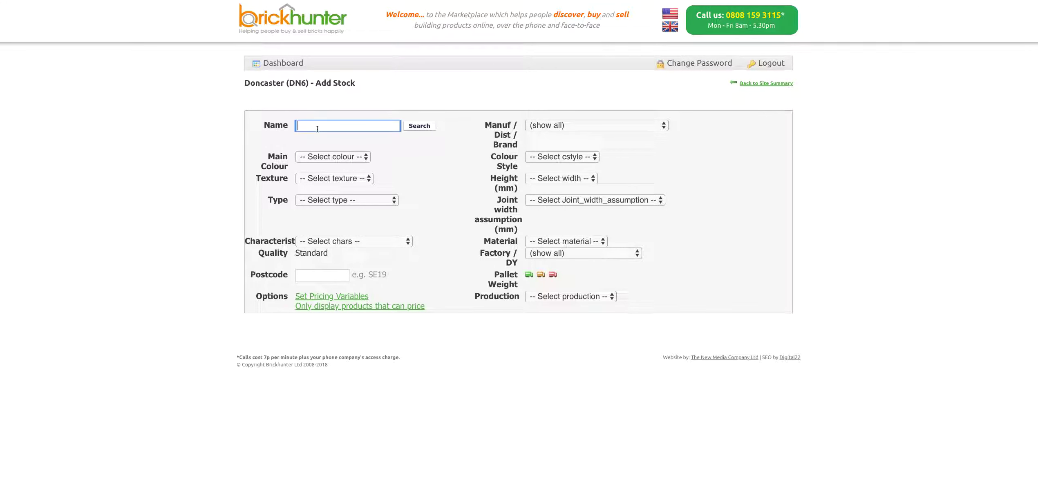
text(Nottingham red)
click(414, 129)
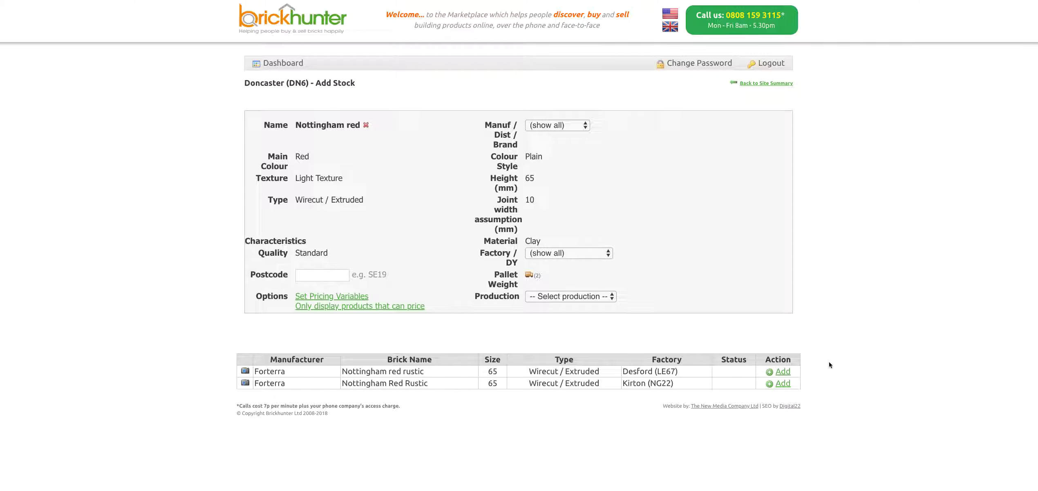
Add Nottingham red rustic, priced 575.00 and 550.00 collected and 0.00 delivered for both bands.
click(783, 373)
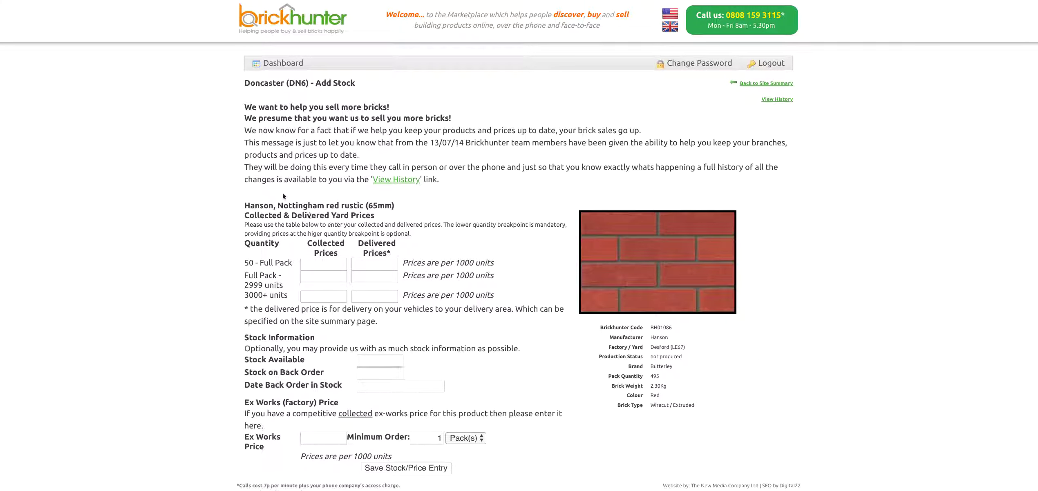
mouse_move(656, 282)
scroll(464, 195, down, 1)
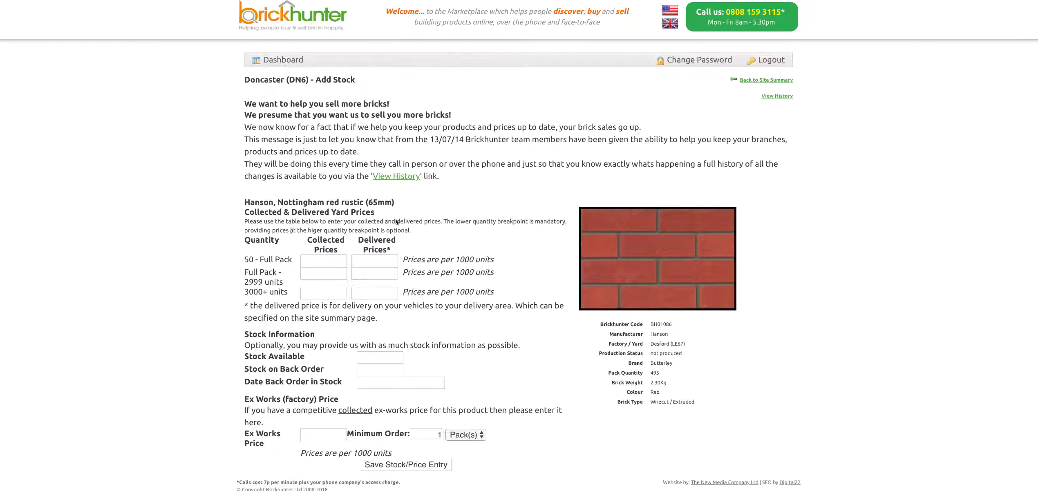
click(336, 263)
text(575.00)
click(332, 274)
text(550.00)
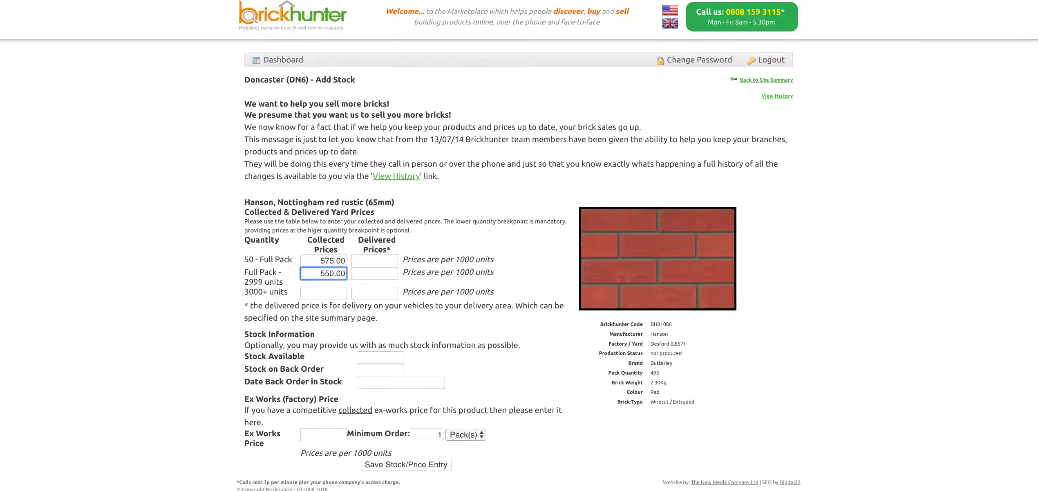
click(378, 260)
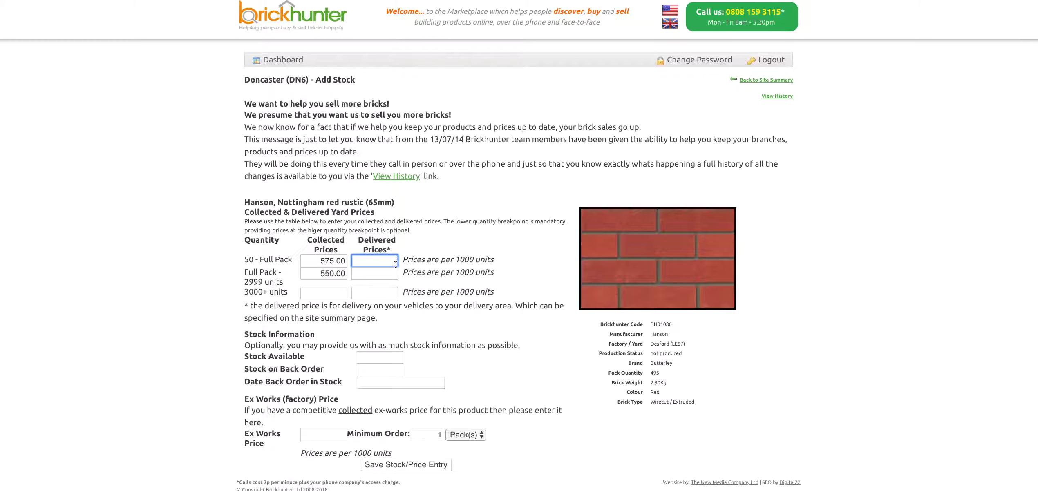
text(0.00)
click(386, 277)
text(0.)
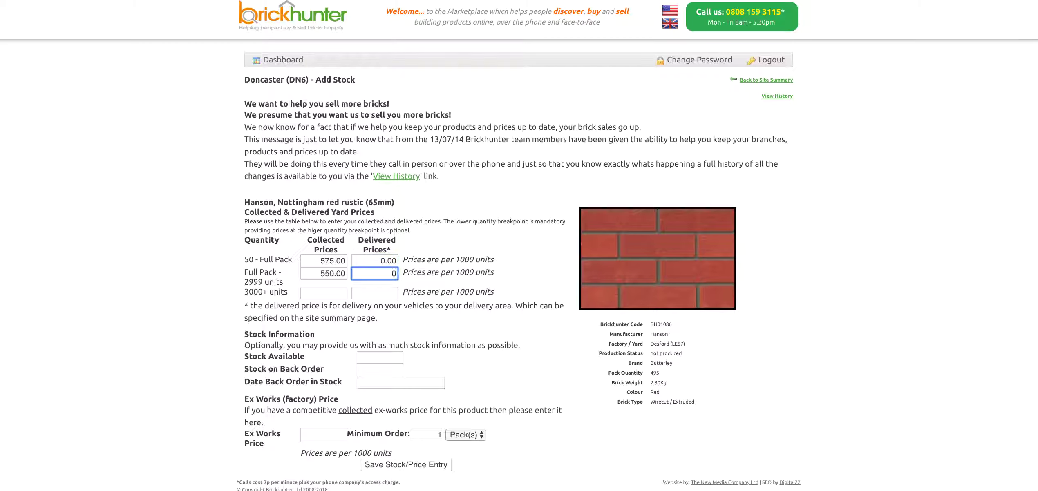
text(00)
scroll(428, 315, down, 1)
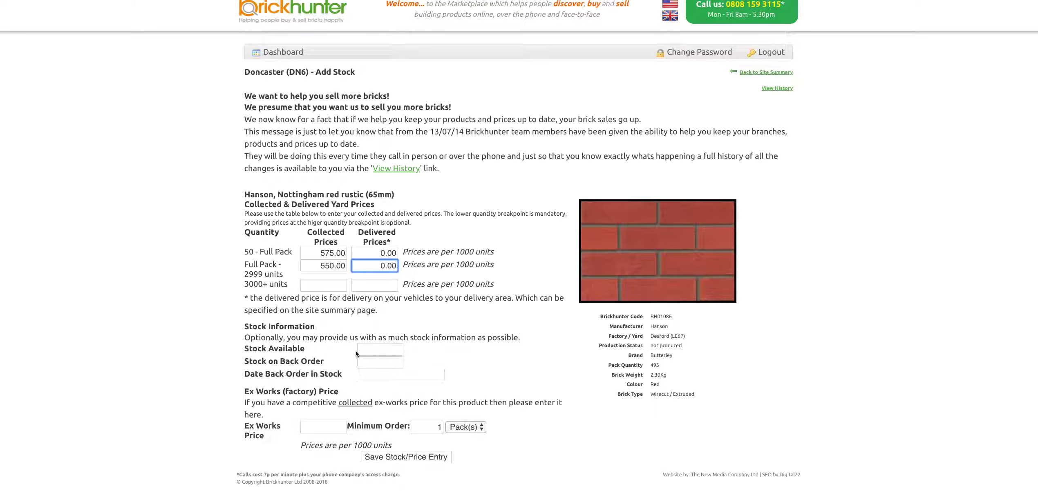
Enter 20000 available and 5000 on back order due 01/01/2019, then save the entry.
click(376, 351)
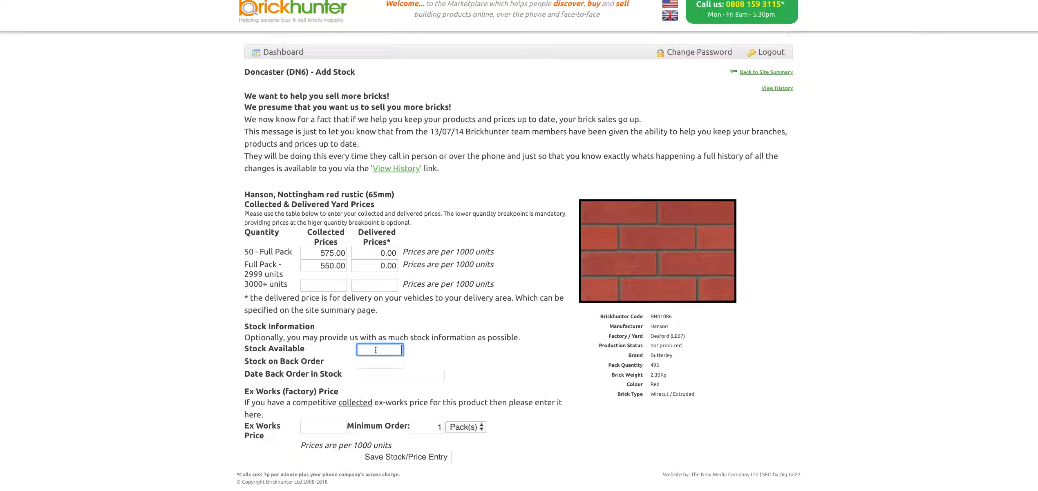
text(20000)
click(388, 362)
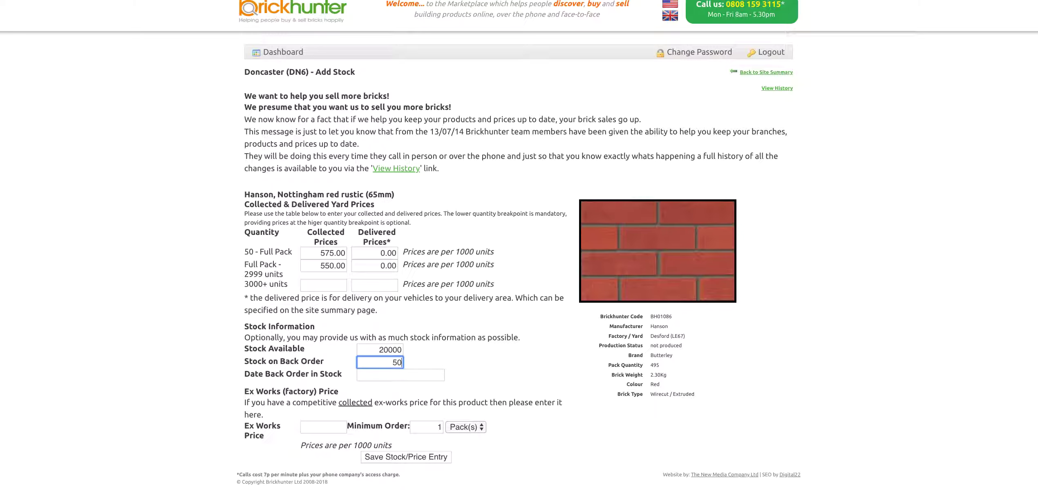
text(00)
click(409, 378)
text(0)
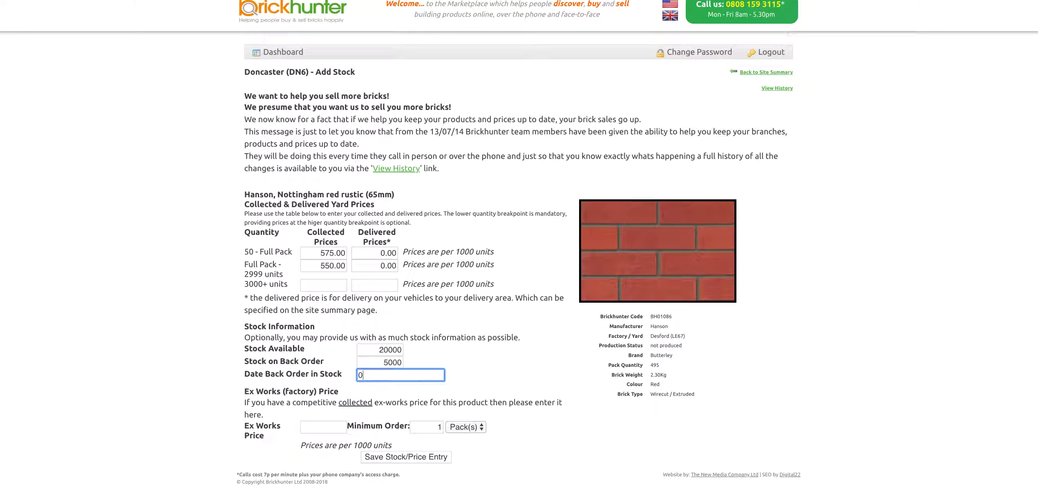
text(1/01/2019)
click(421, 461)
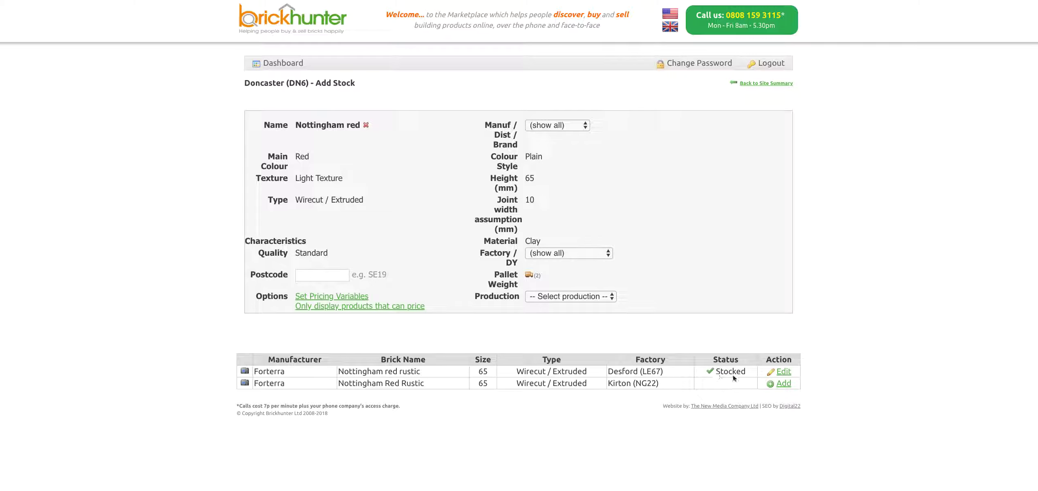
From the DN6 summary, add another Best Brick product and search names for 'kassandra'.
click(767, 85)
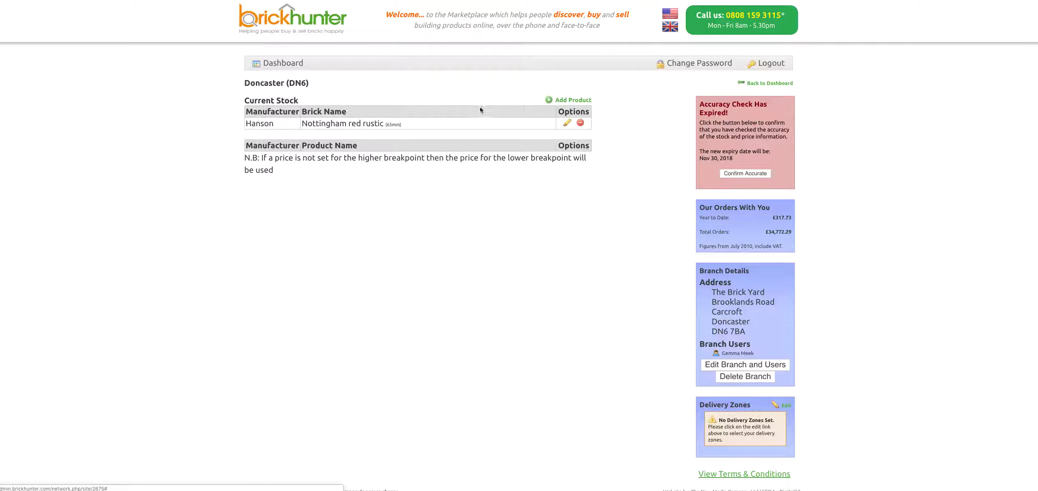
click(573, 100)
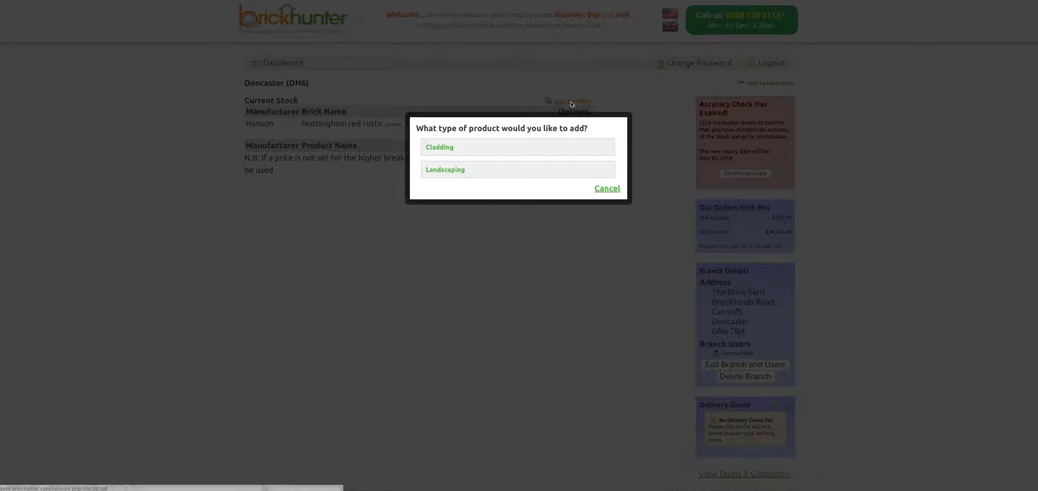
click(471, 148)
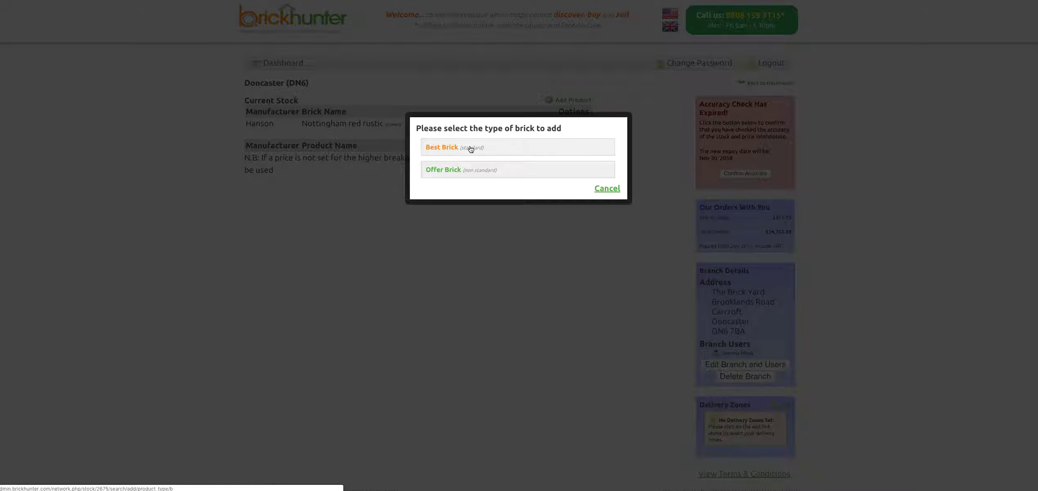
click(471, 148)
click(378, 130)
text(kass)
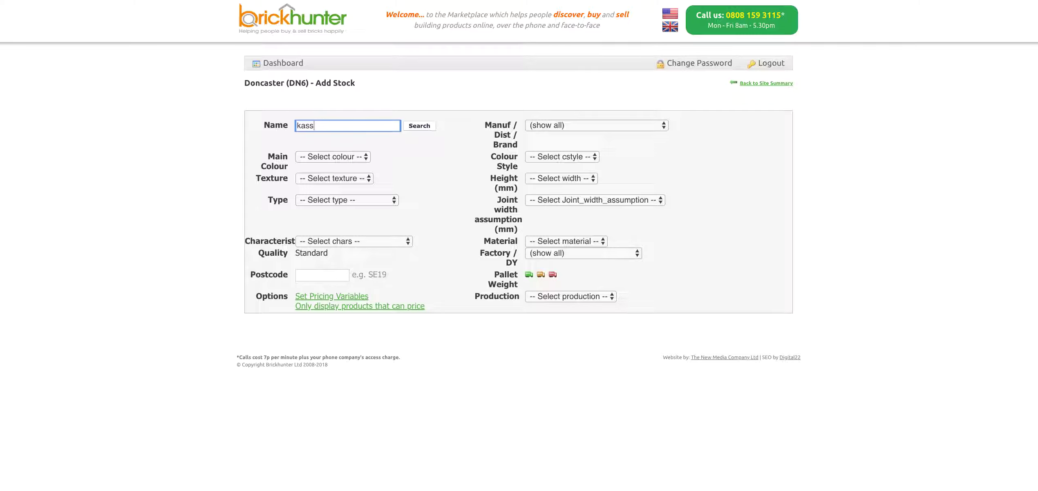
text(andra)
click(417, 127)
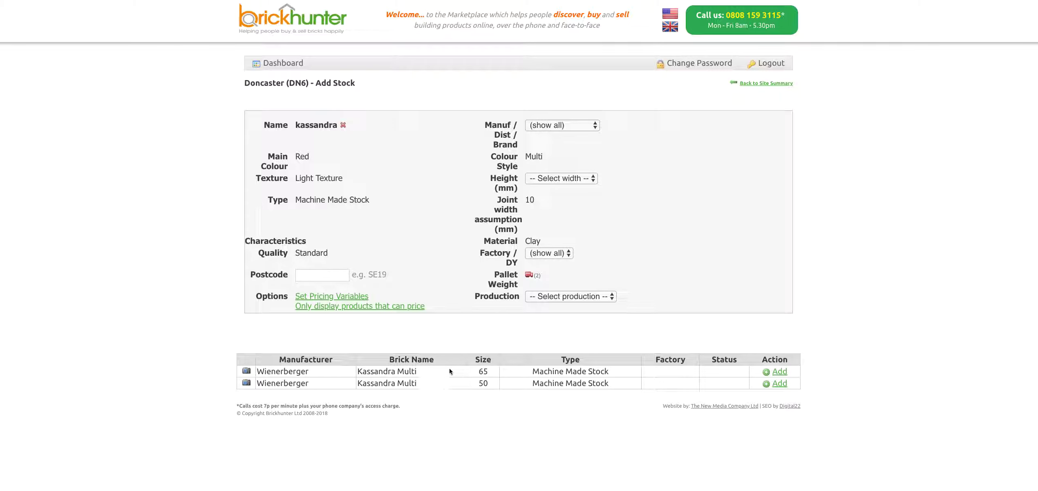
Add Kassandra Multi 65mm priced 550.00/525.00 collected and 575.00/550.00 delivered.
click(778, 373)
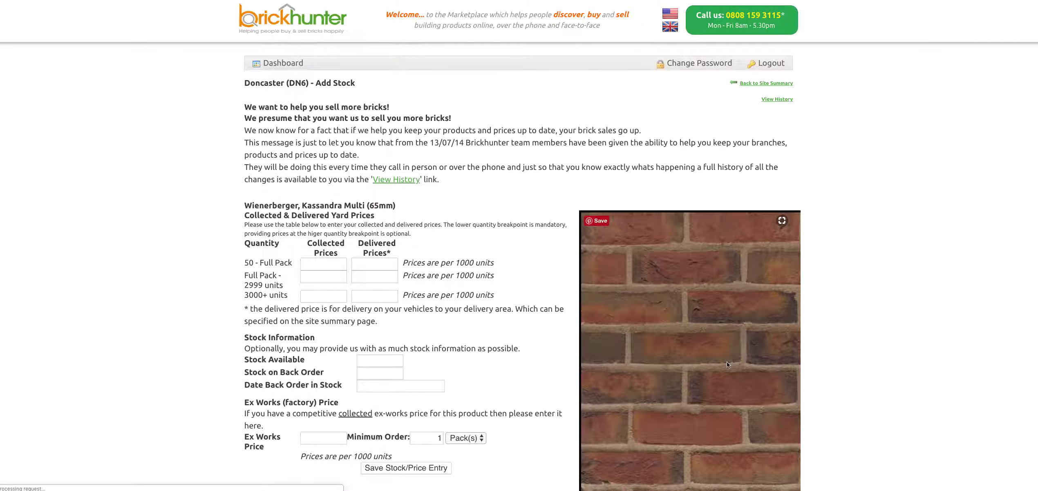
click(322, 265)
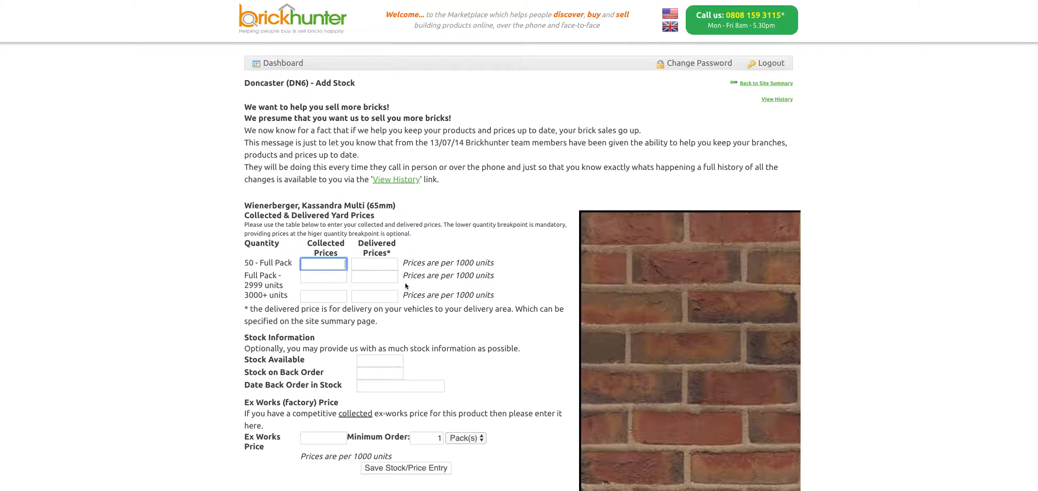
text(550.00)
click(374, 264)
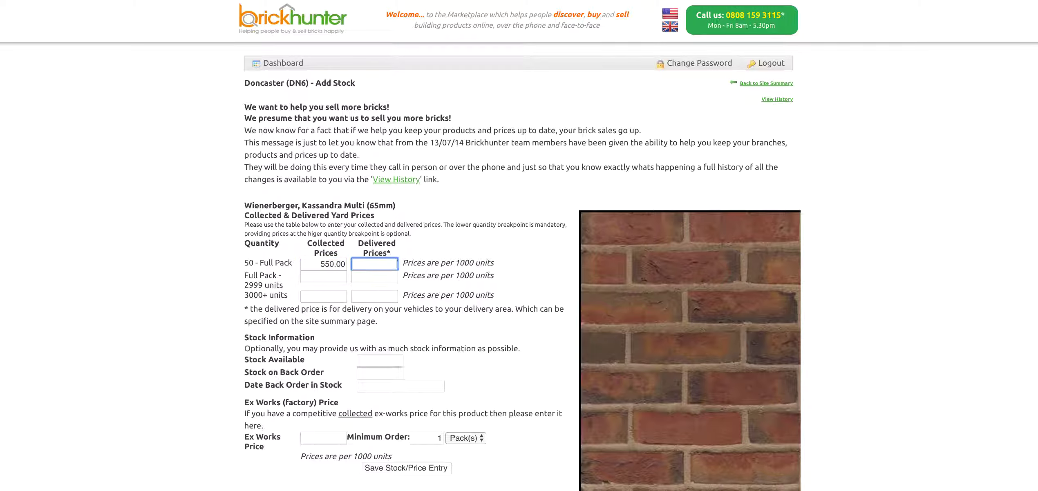
text(575.00)
click(323, 277)
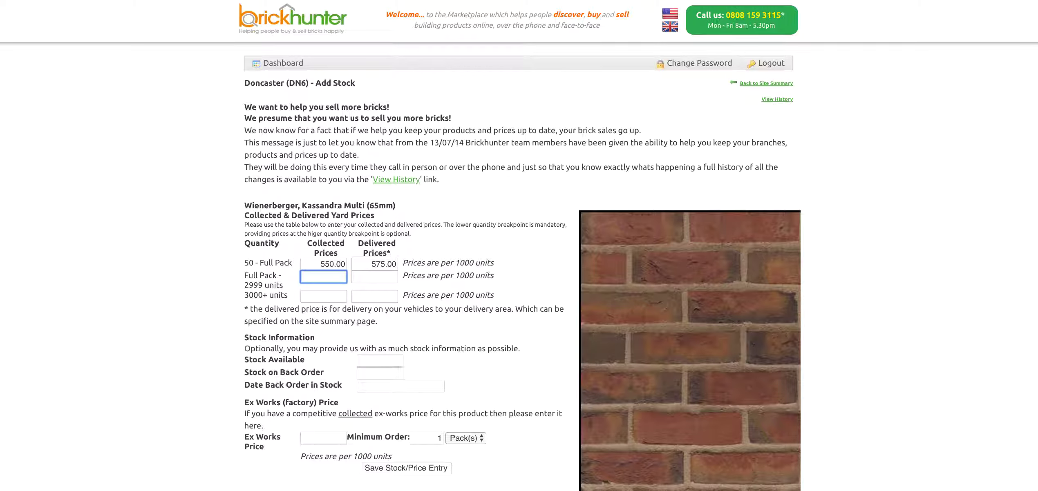
text(525.00)
click(375, 276)
text(550)
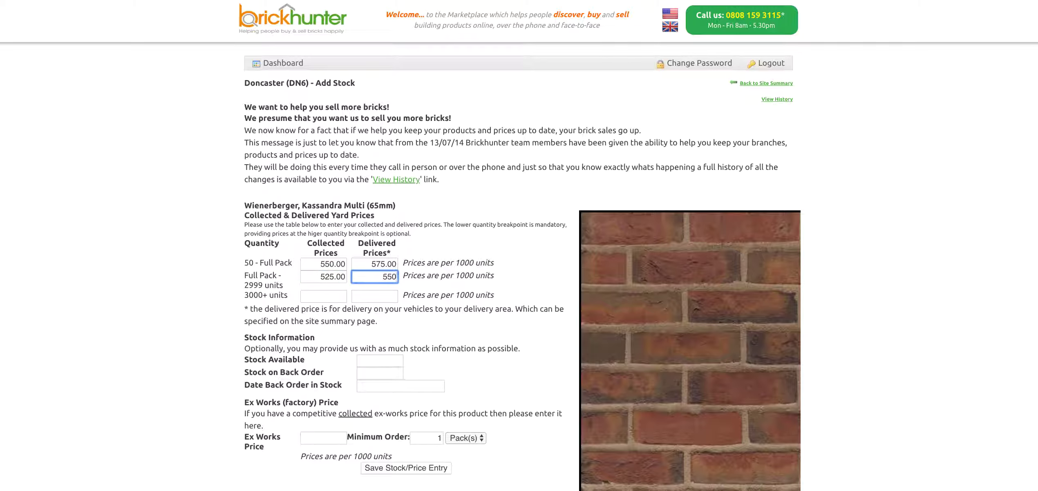
text(.00)
Set 10000 bricks available and save the Kassandra Multi entry.
click(373, 361)
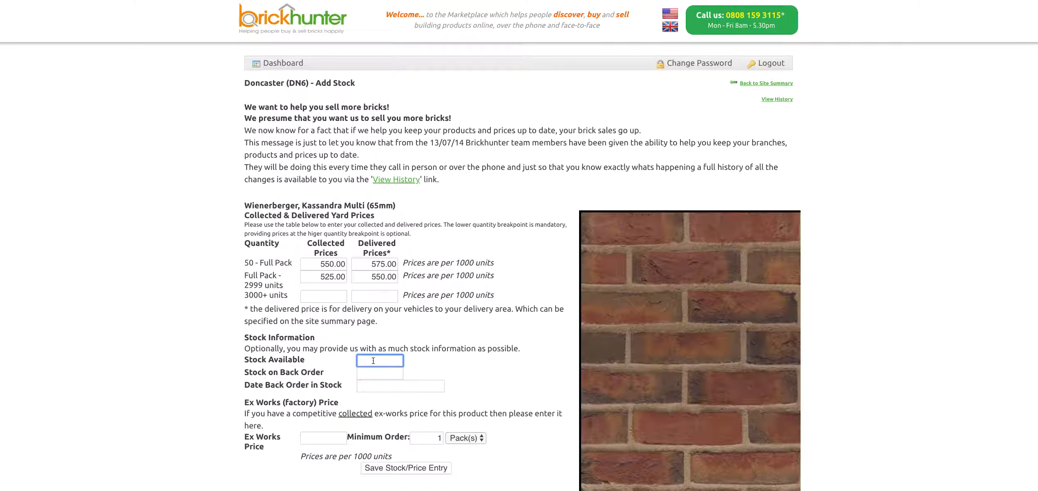
text(10000)
scroll(530, 286, down, 1)
click(398, 465)
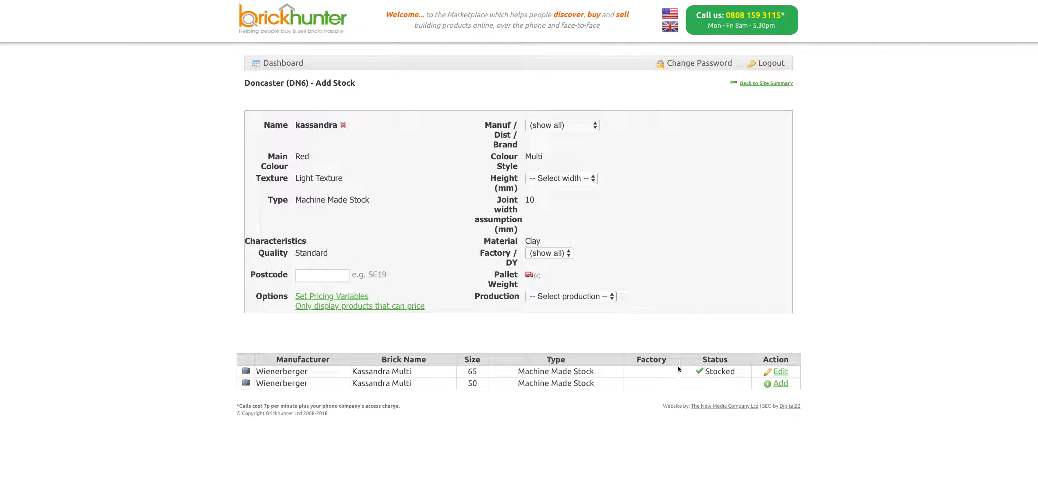
Go back to the Doncaster (DN6) summary to view its Current Stock list.
click(756, 83)
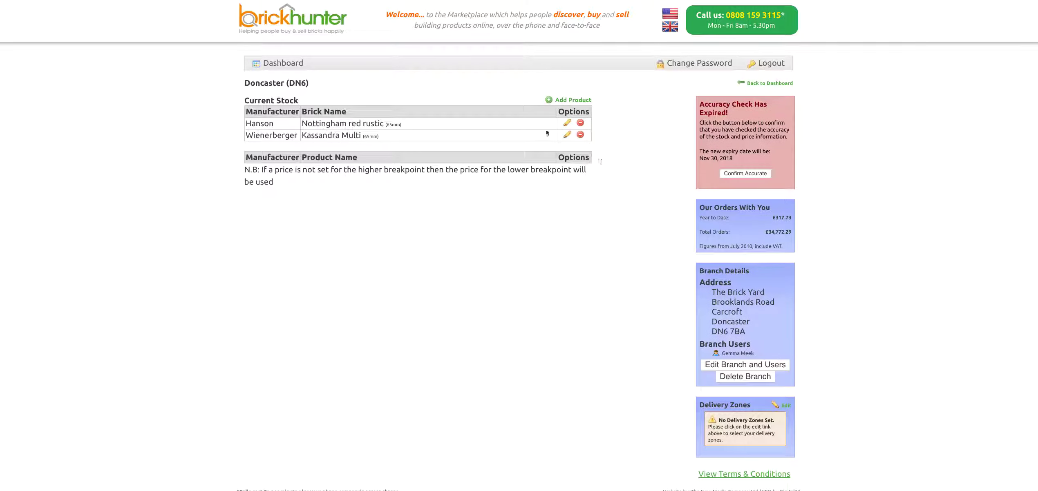